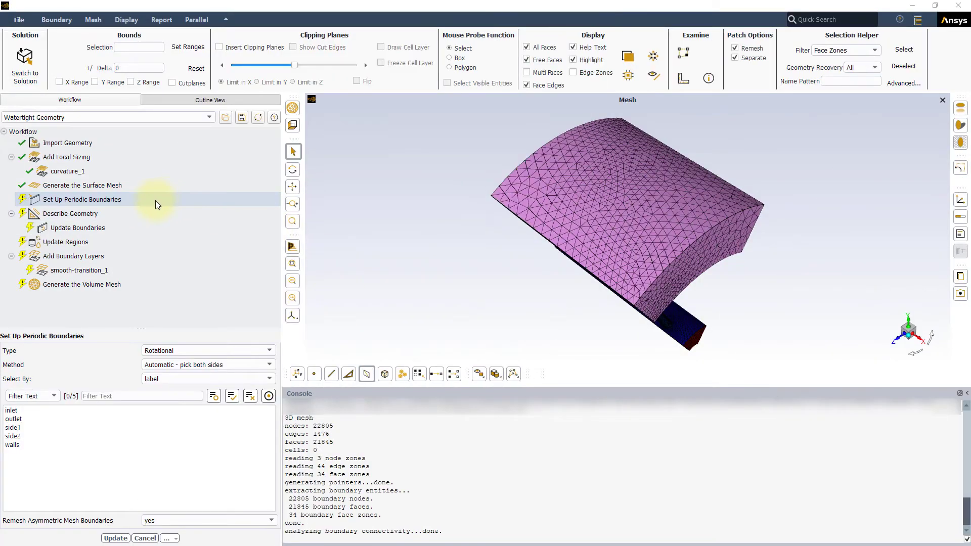
click(156, 199)
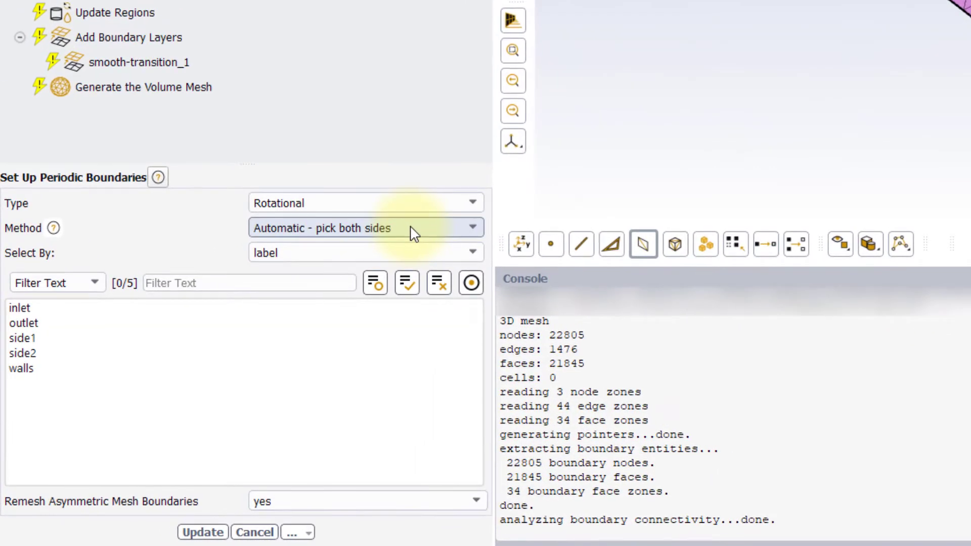
click(414, 234)
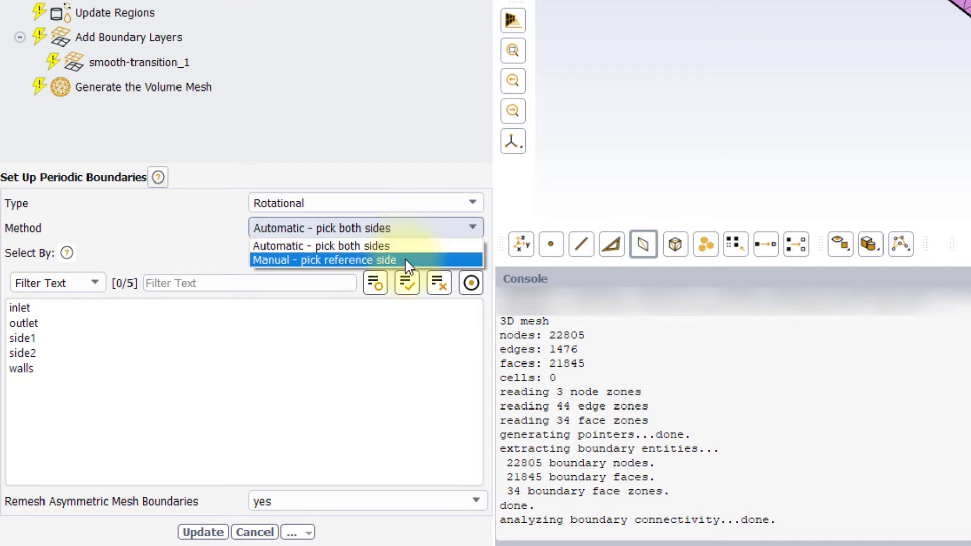
click(403, 246)
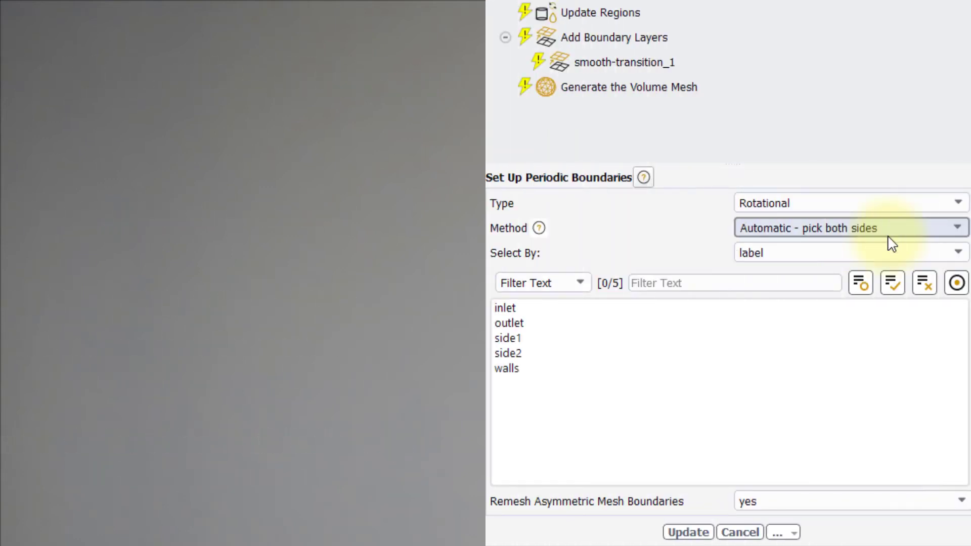
Set the periodic boundary method to Manual - pick reference side and the type to Translational.
click(889, 228)
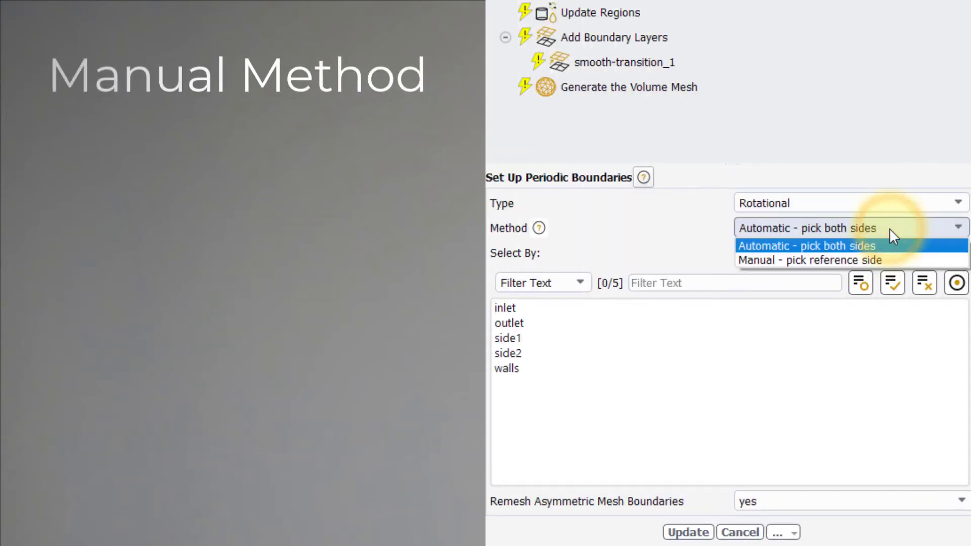
click(890, 259)
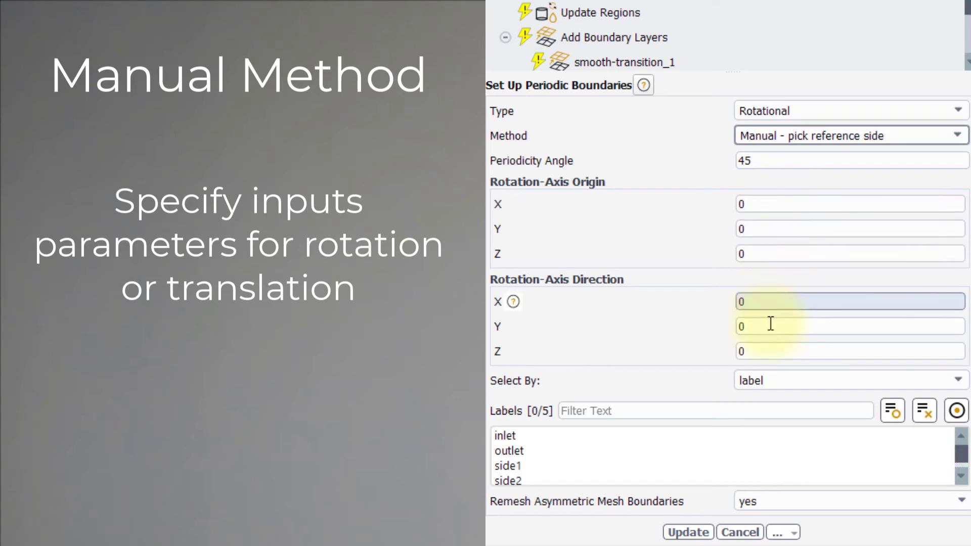
click(752, 114)
click(757, 138)
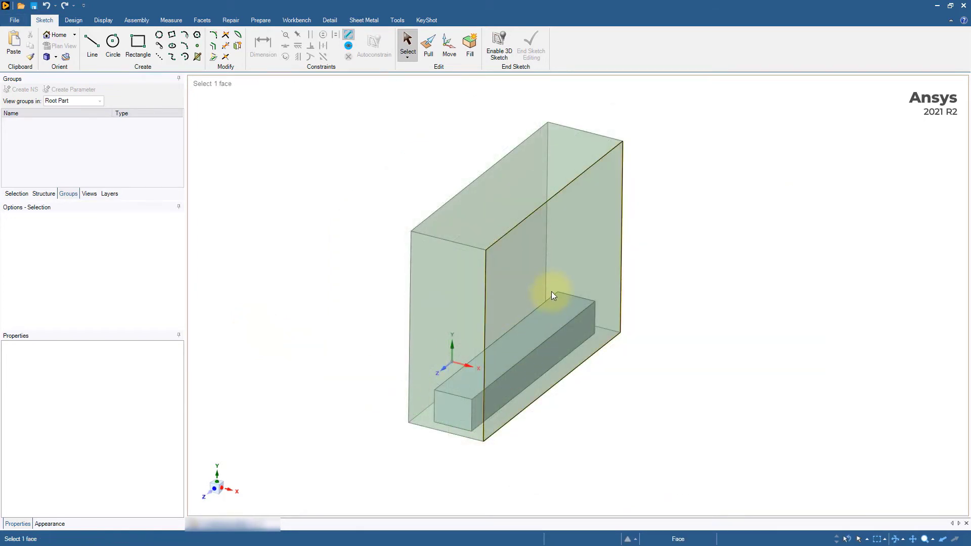
Measure the 12 mm distance between the block's two opposite side faces.
click(551, 290)
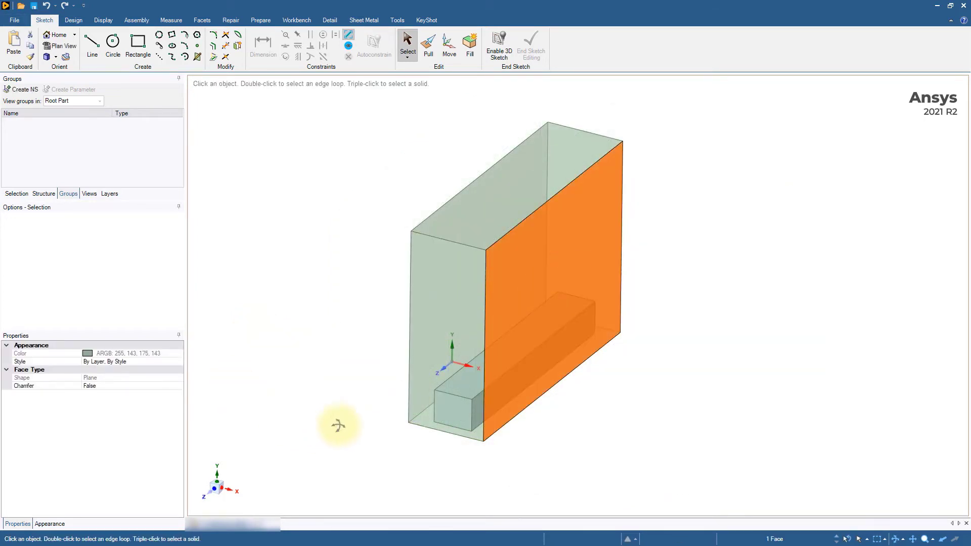
mouse_move(336, 423)
middle_down()
mouse_move(412, 442)
mouse_move(314, 425)
middle_up()
ctrl+click(474, 260)
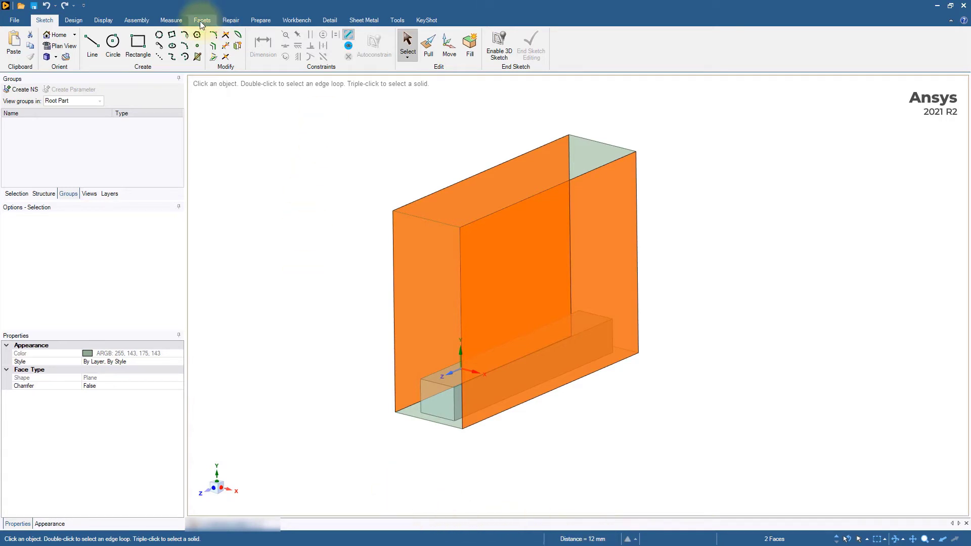
click(171, 20)
click(51, 49)
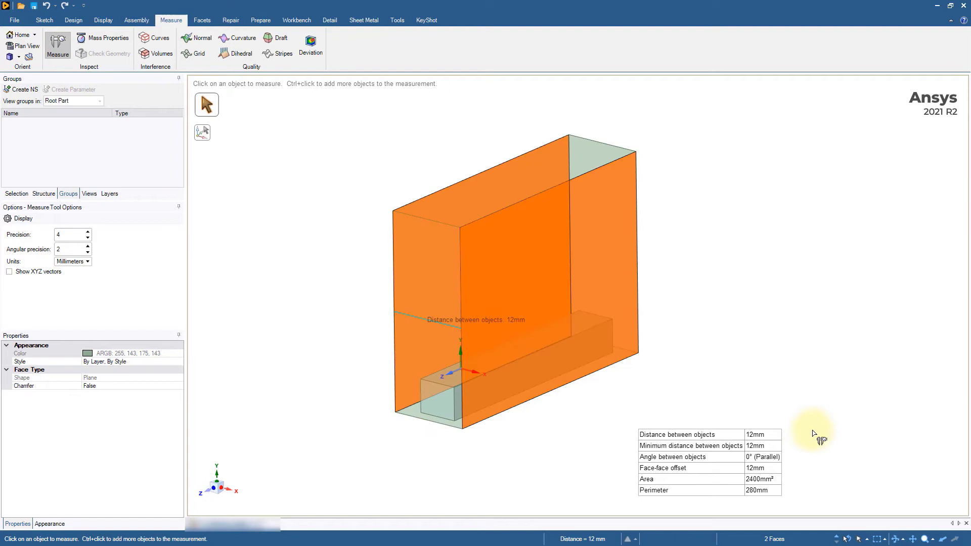
mouse_move(709, 459)
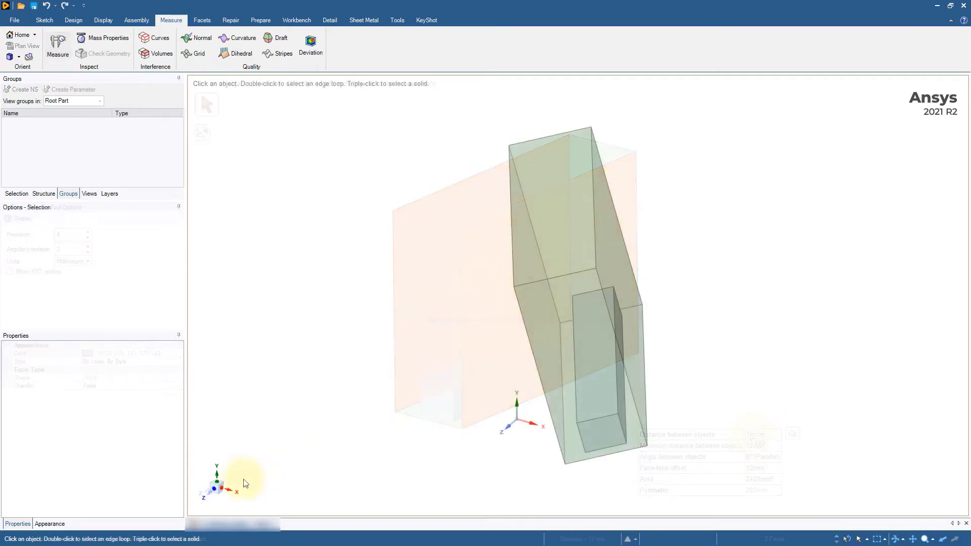
Pick two corner vertices of the box and read their coordinates (second at 28.4, 9.98, 12.28 mm).
click(229, 489)
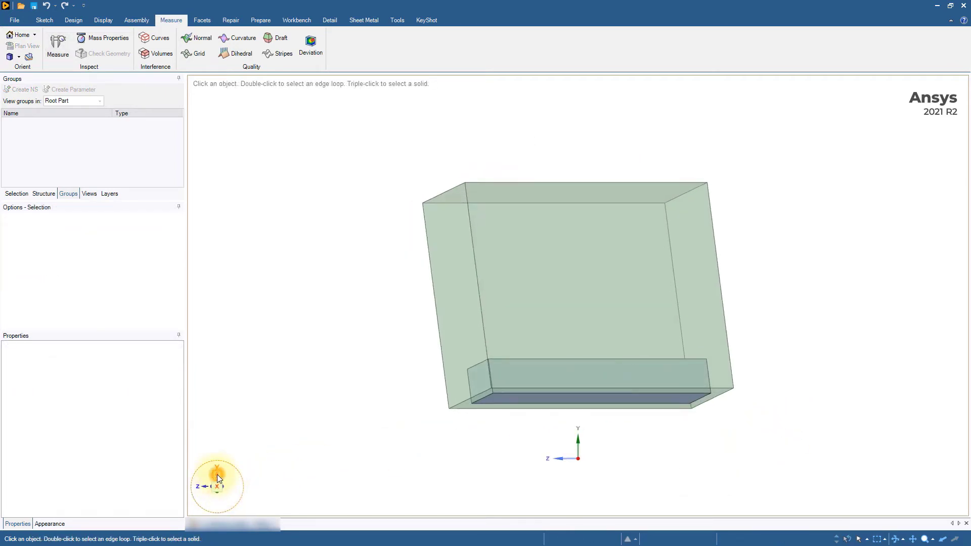
click(217, 478)
click(204, 486)
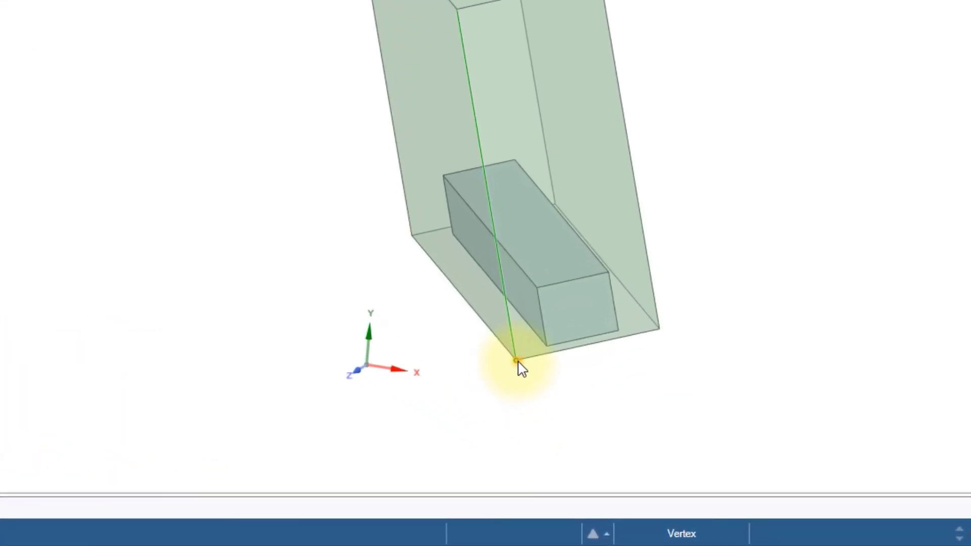
click(516, 360)
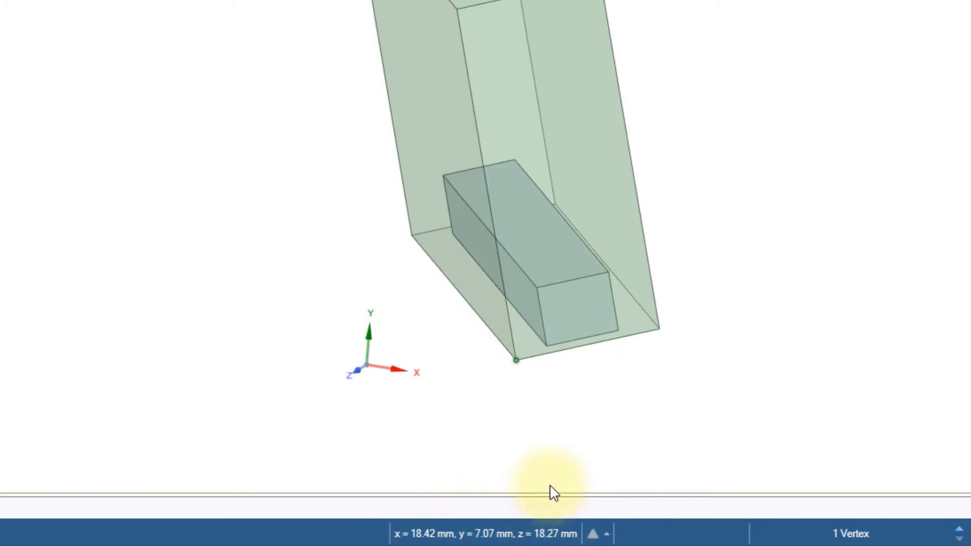
click(659, 330)
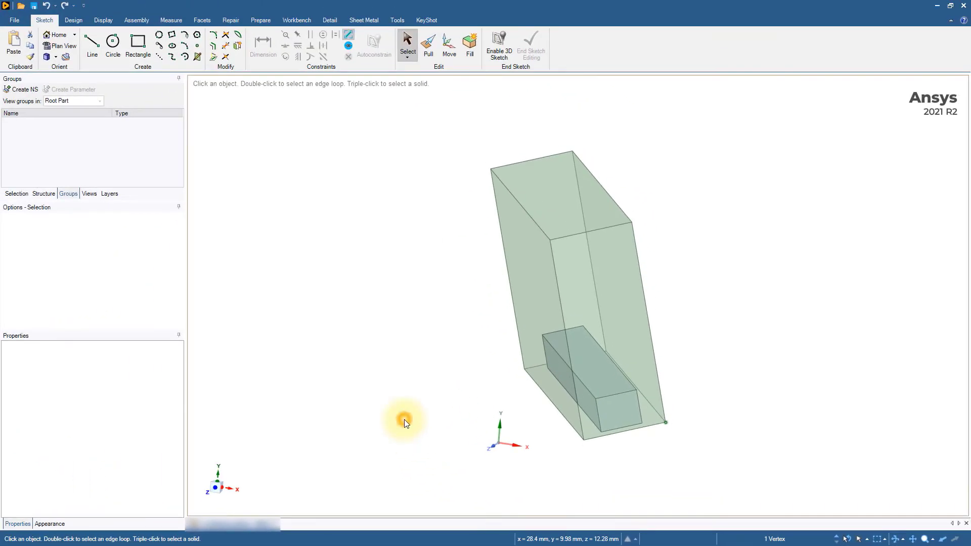
Measure the inner and outer arc edges for the 60° angle, then read the axis origin and direction (0, 0, 1).
click(404, 419)
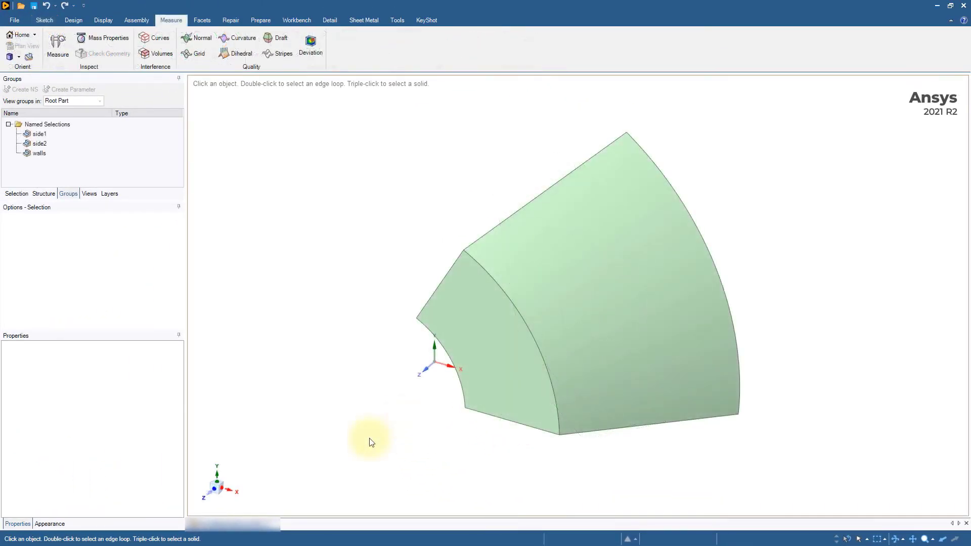
mouse_move(353, 470)
middle_down()
mouse_move(438, 439)
mouse_move(445, 420)
mouse_move(437, 426)
mouse_move(474, 392)
mouse_move(485, 351)
mouse_move(448, 364)
mouse_move(420, 392)
mouse_move(433, 427)
mouse_move(450, 422)
middle_up()
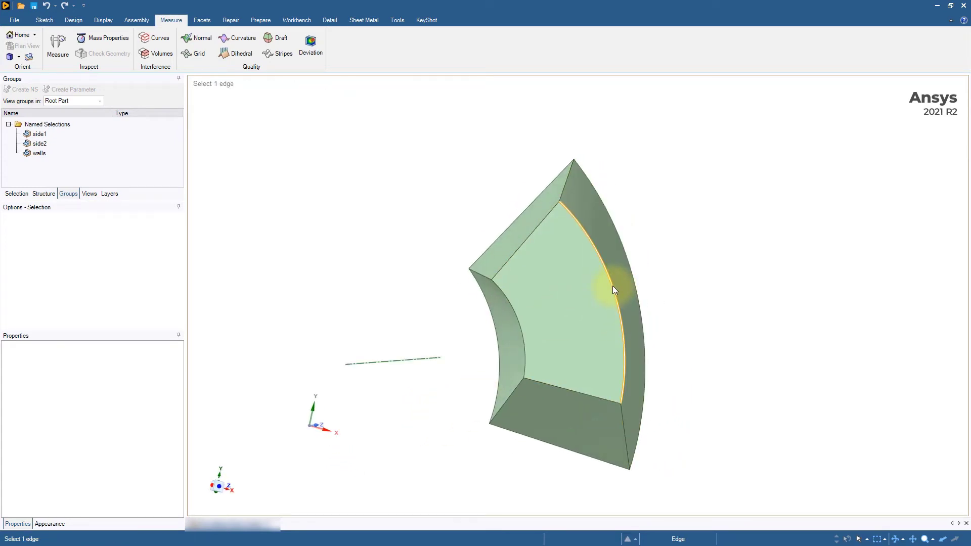
click(57, 45)
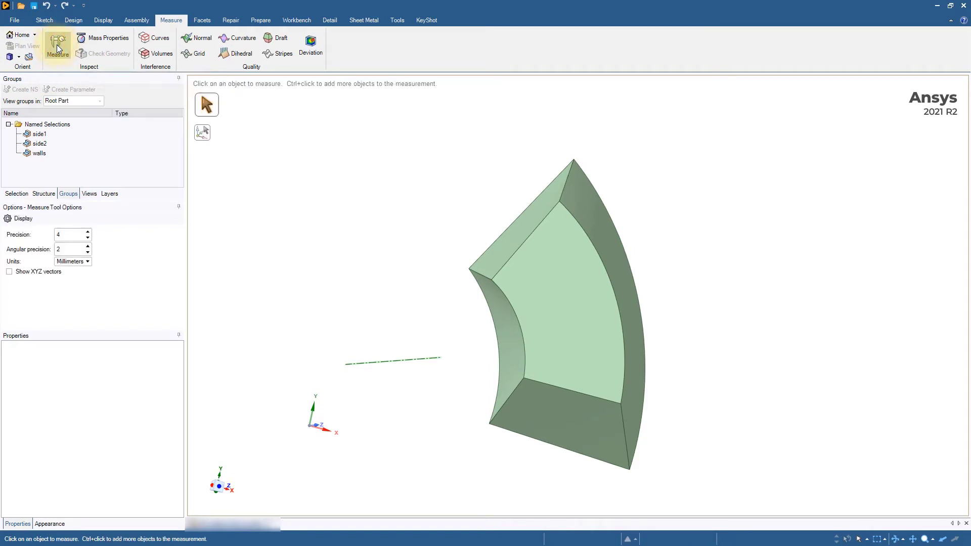
click(513, 308)
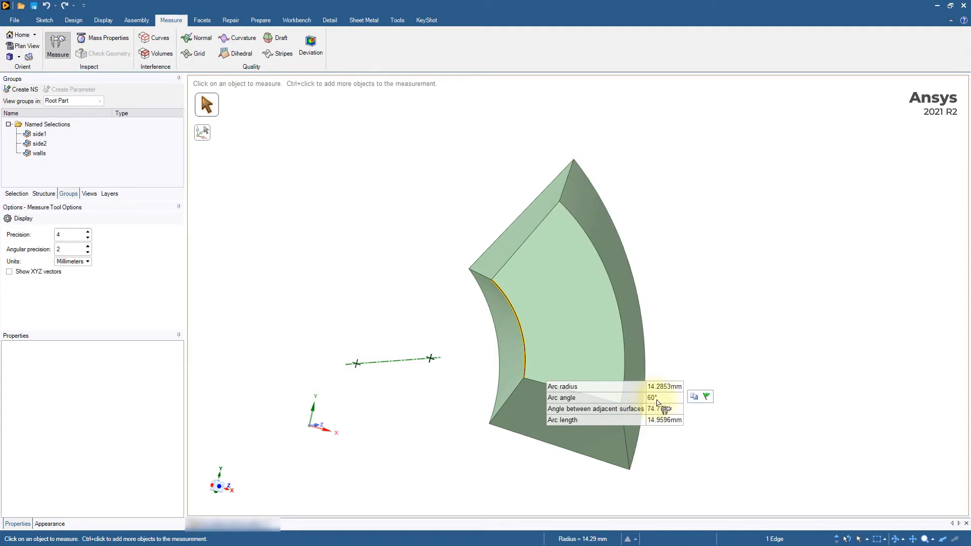
click(612, 289)
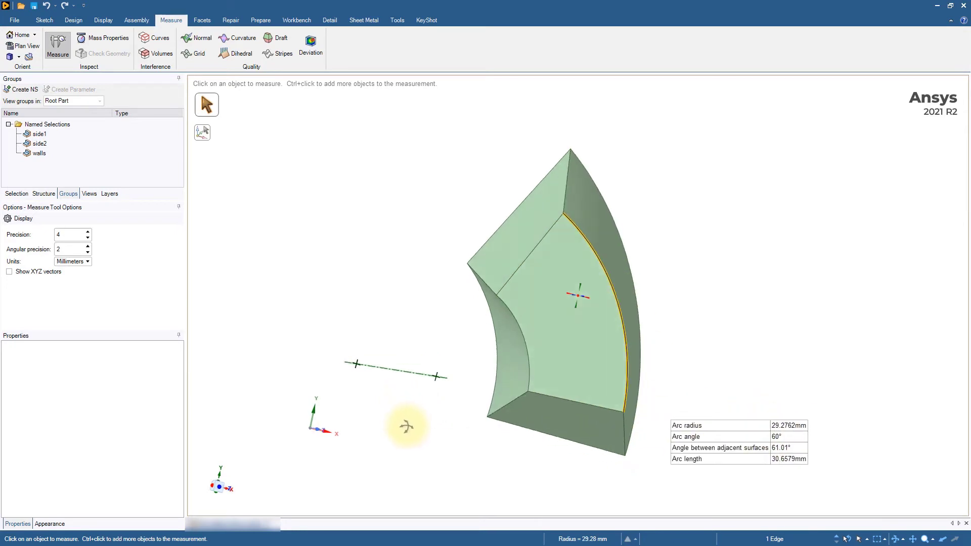
middle_drag(423, 405, 404, 449)
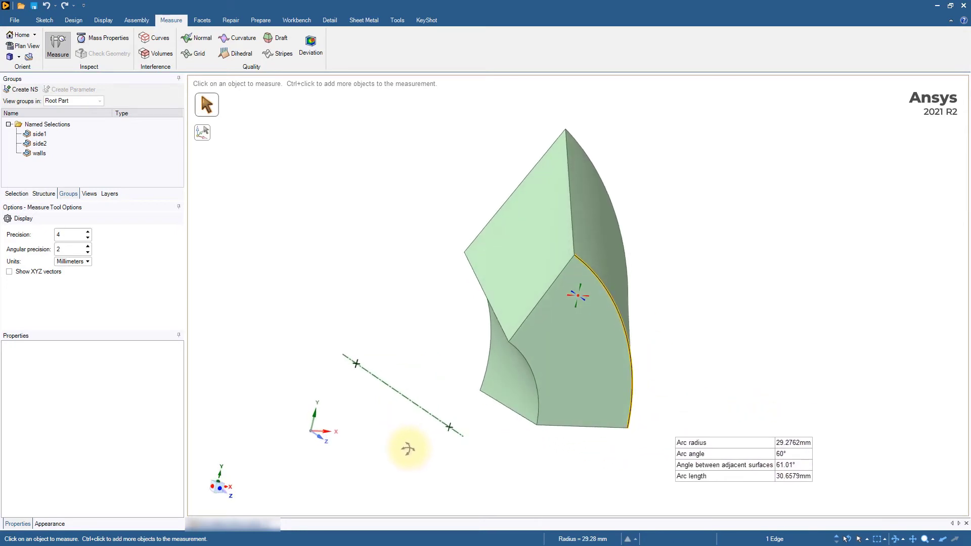
click(406, 400)
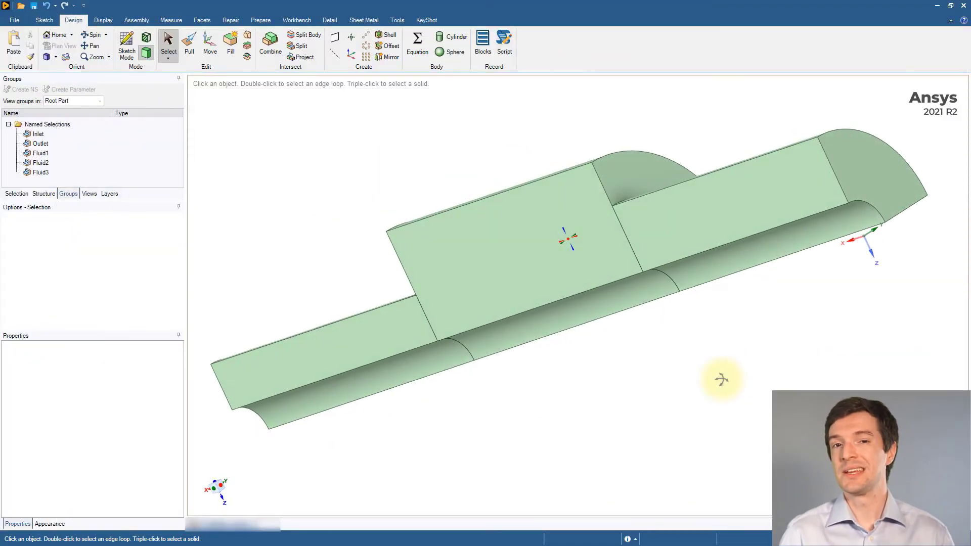
Group the three bottom faces into a named selection called Side1.
mouse_move(719, 379)
middle_down()
mouse_move(610, 396)
mouse_move(575, 378)
mouse_move(581, 393)
middle_up()
click(462, 304)
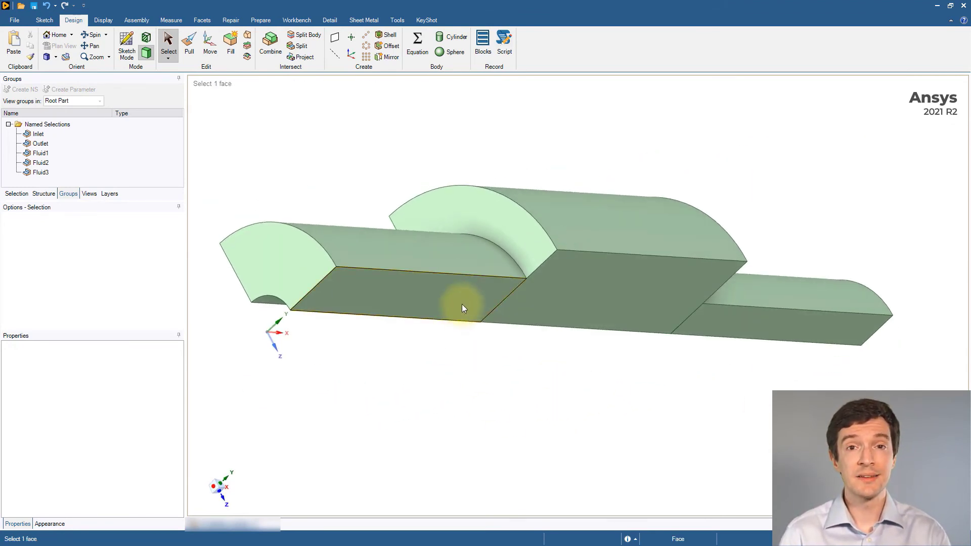
ctrl+click(654, 304)
ctrl+click(736, 323)
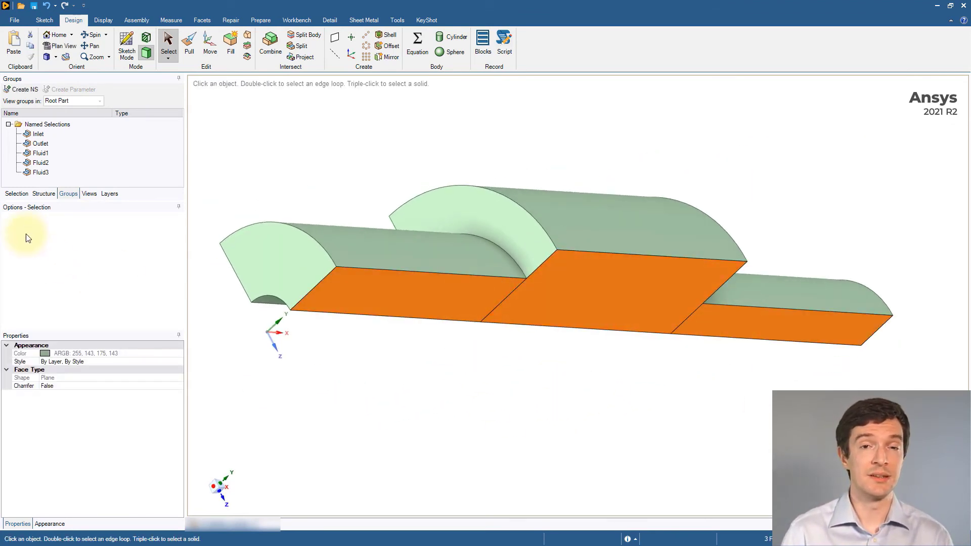
click(18, 90)
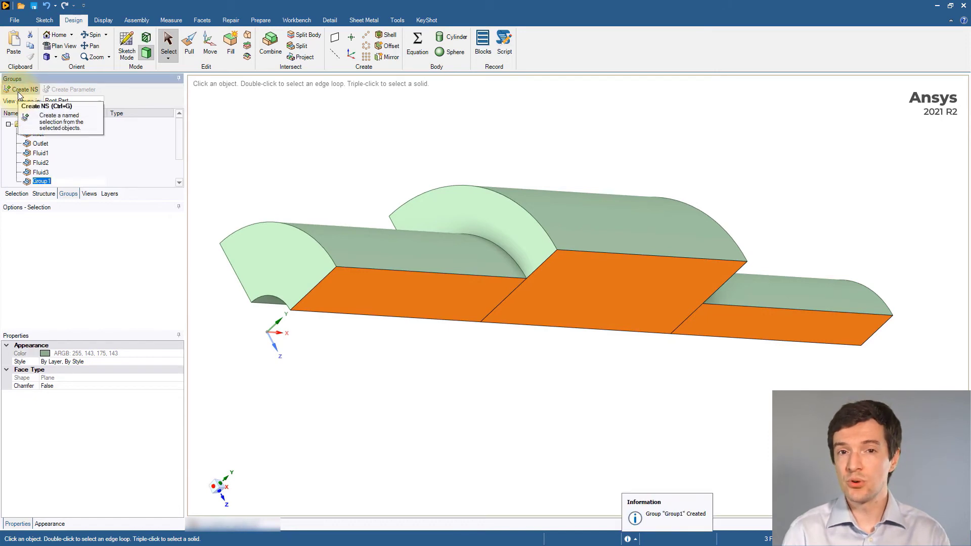
text(Sl)
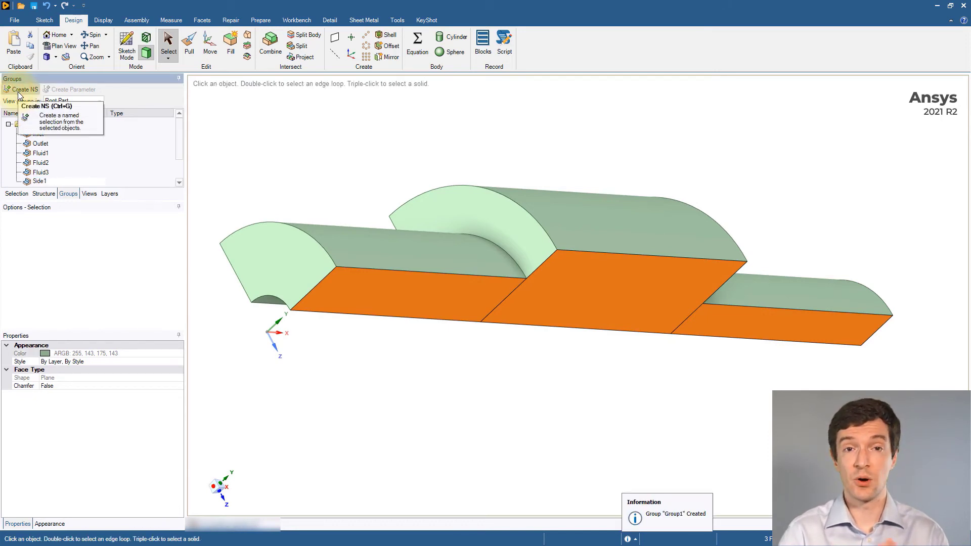
click(302, 402)
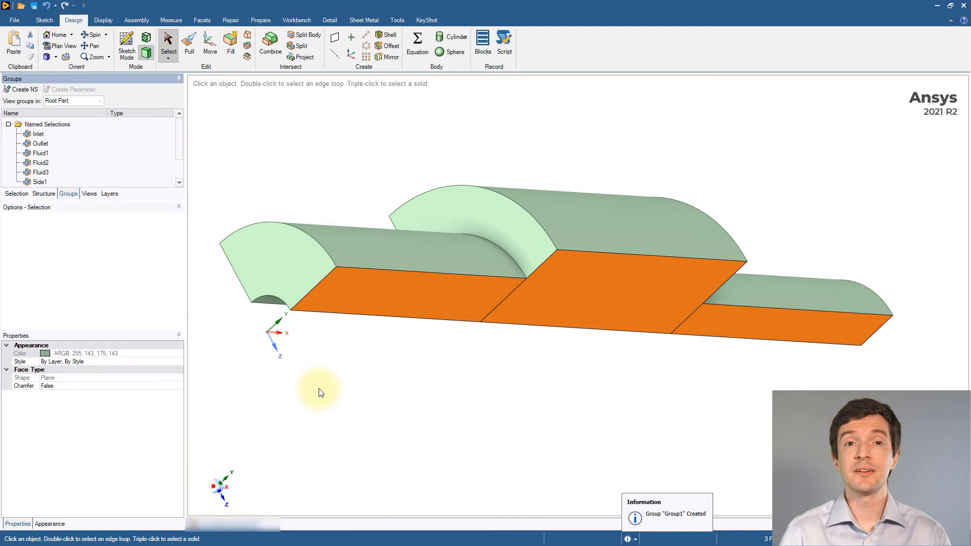
click(320, 392)
Create a new named selection from the three opposite side faces for Side2.
middle_drag(329, 392, 468, 399)
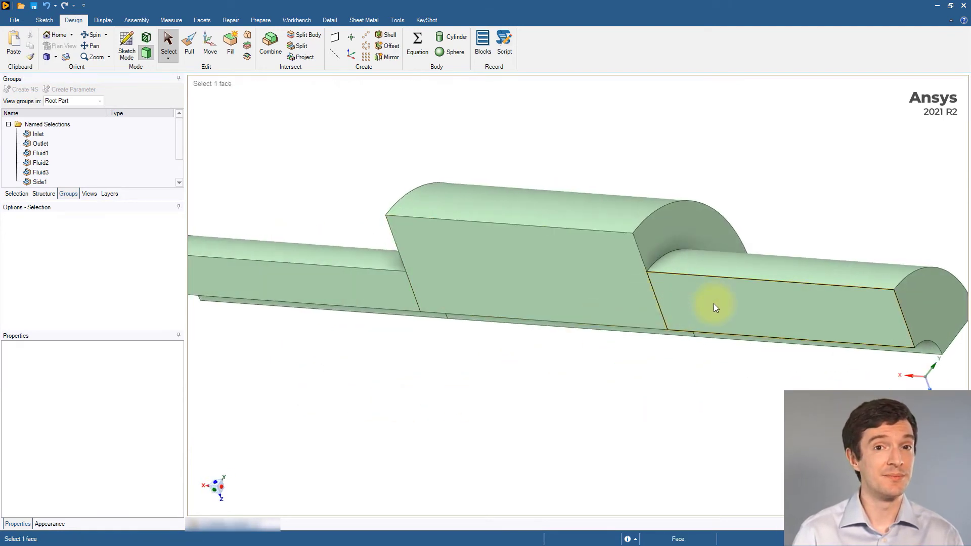
click(714, 303)
ctrl+click(585, 288)
ctrl+click(353, 301)
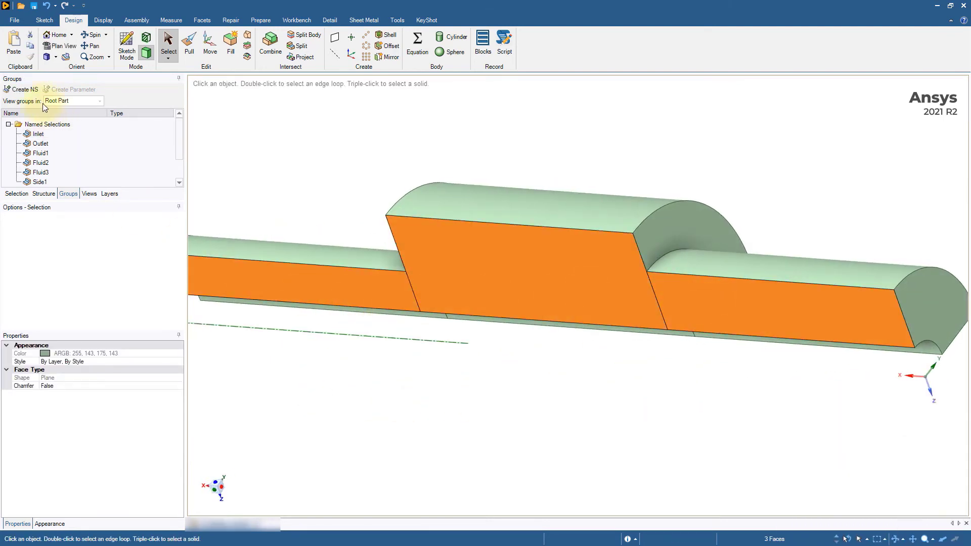
click(22, 90)
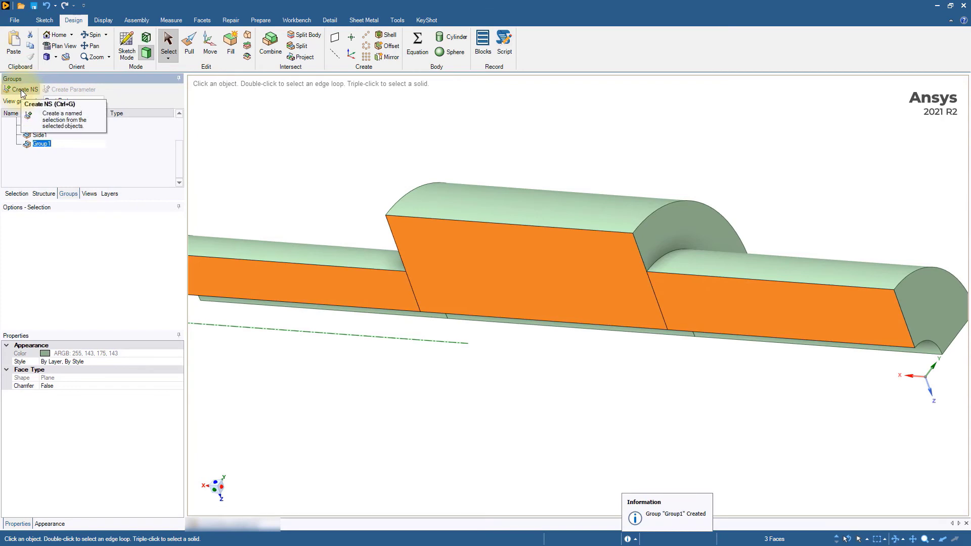